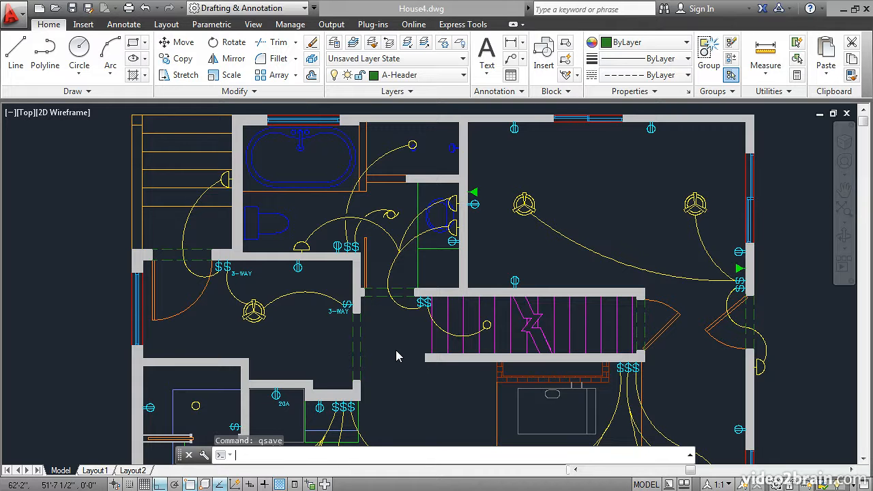
# - Load the CENTER linetype from acad.lin into the drawing with the Linetype Manager
pyautogui.write('linetype')
pyautogui.press('Return')
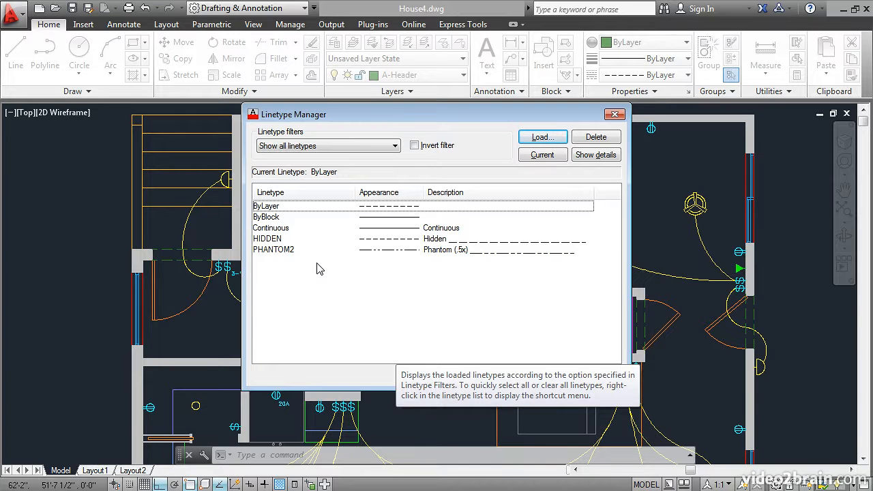
pyautogui.click(541, 139)
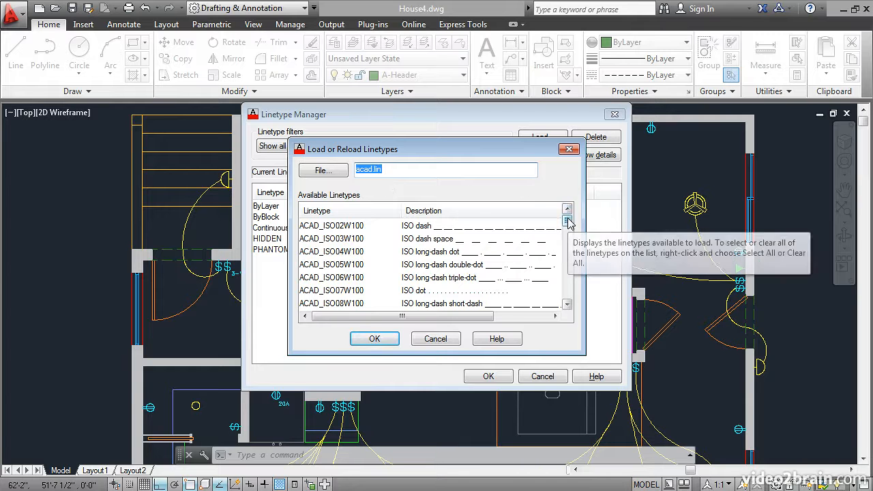
pyautogui.moveTo(568, 223); pyautogui.dragTo(570, 247)
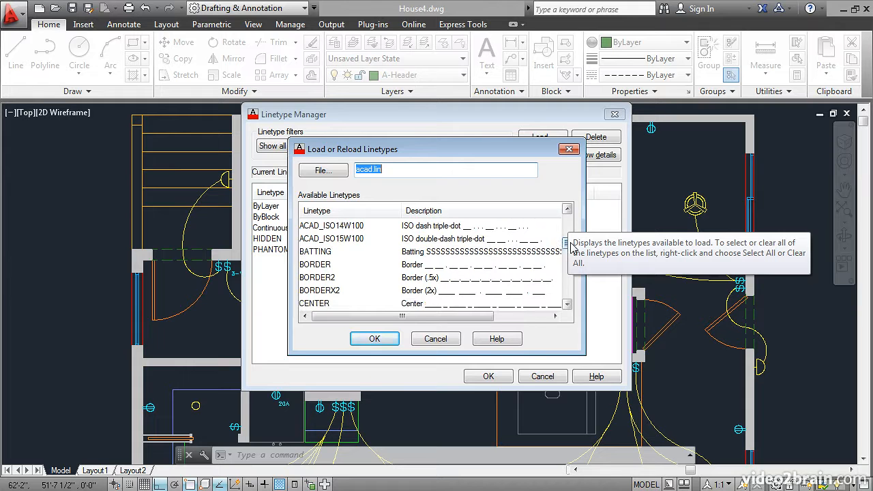
pyautogui.click(323, 304)
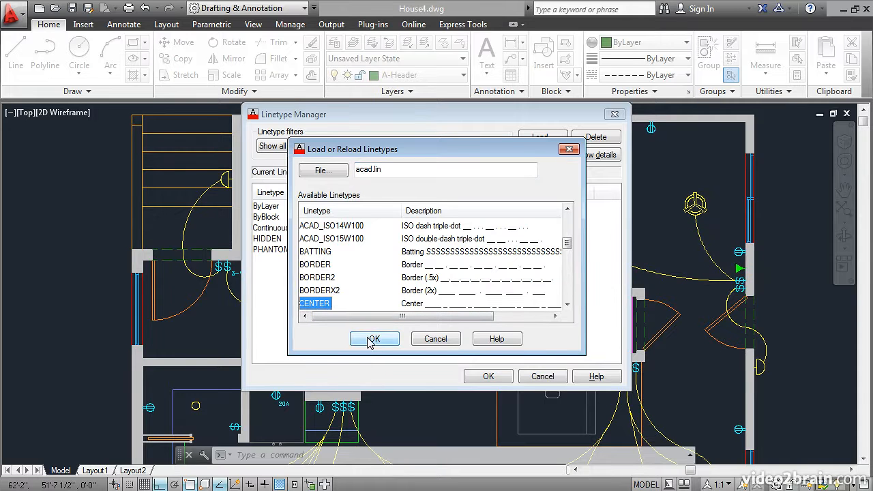
pyautogui.click(372, 338)
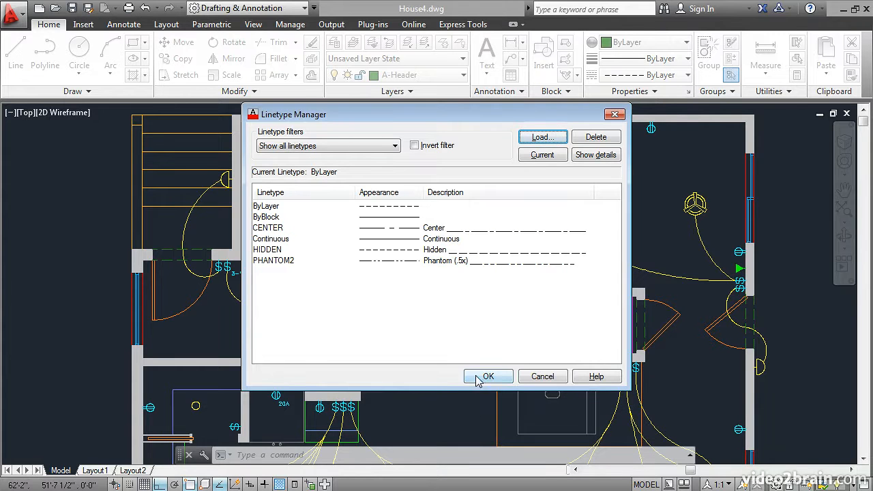
pyautogui.click(486, 377)
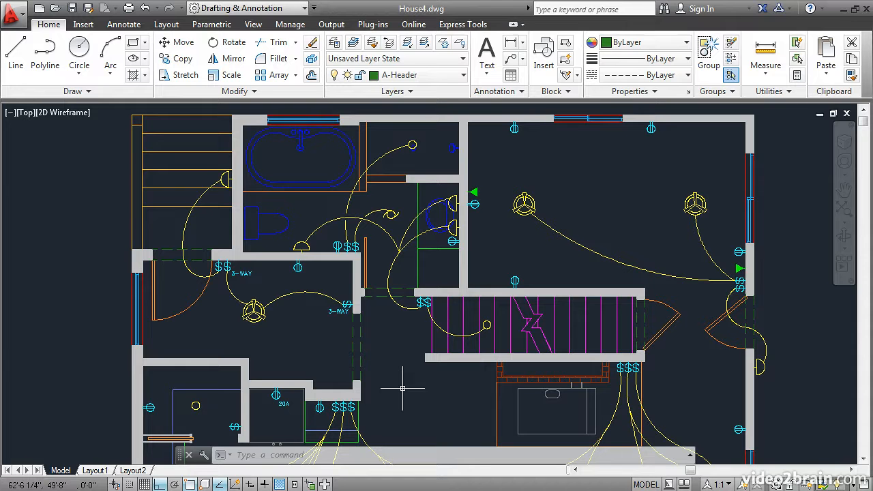
# - Assign the CENTER linetype to the two vertical header lines across the opening west of the stairs
pyautogui.click(360, 351)
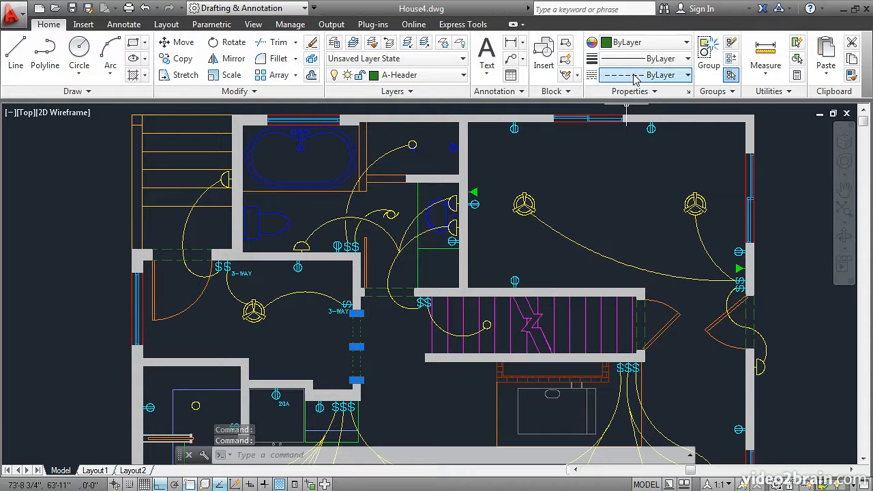
pyautogui.click(679, 77)
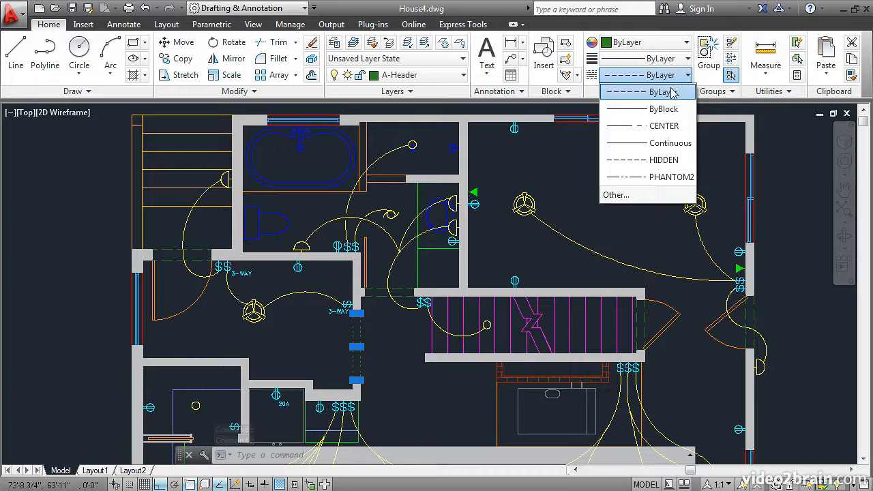
pyautogui.click(662, 125)
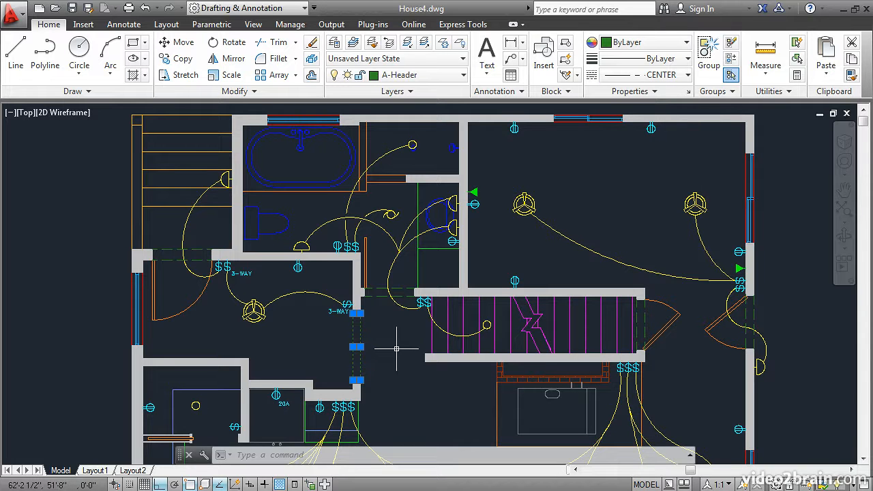
pyautogui.press('Escape')
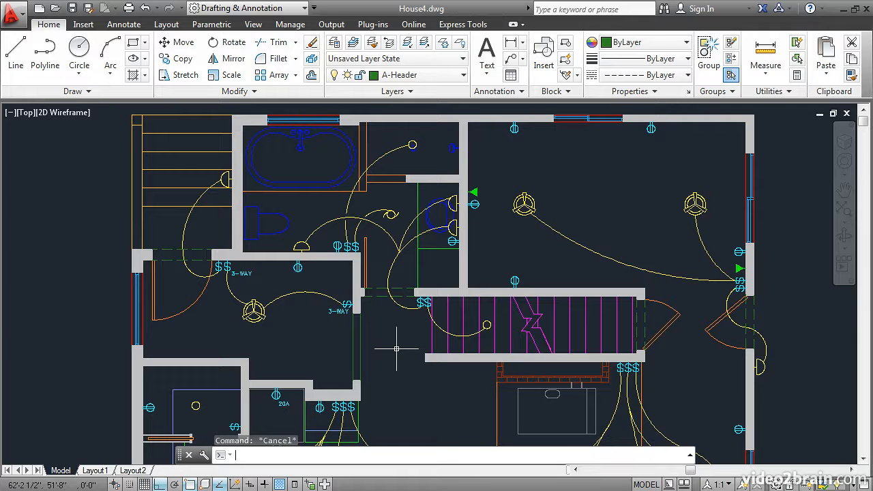
# - Set the global linetype scale factor (LTSCALE) to 12
pyautogui.write('LTS')
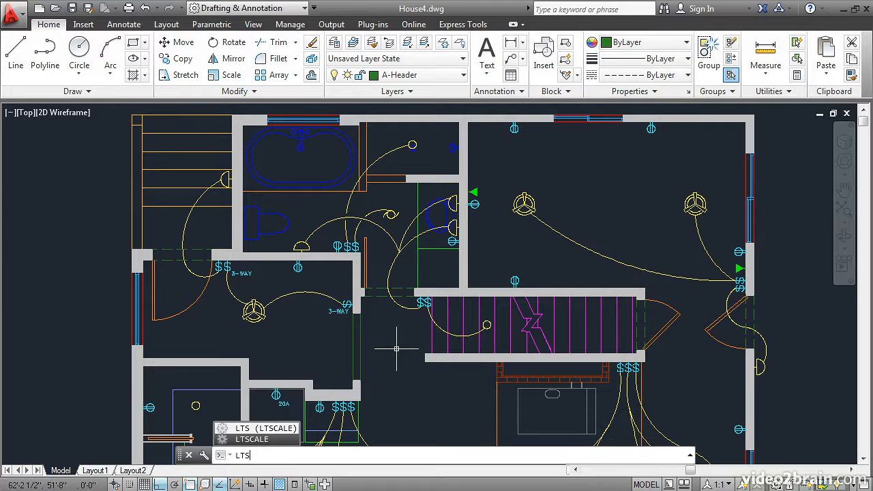
pyautogui.press('Return')
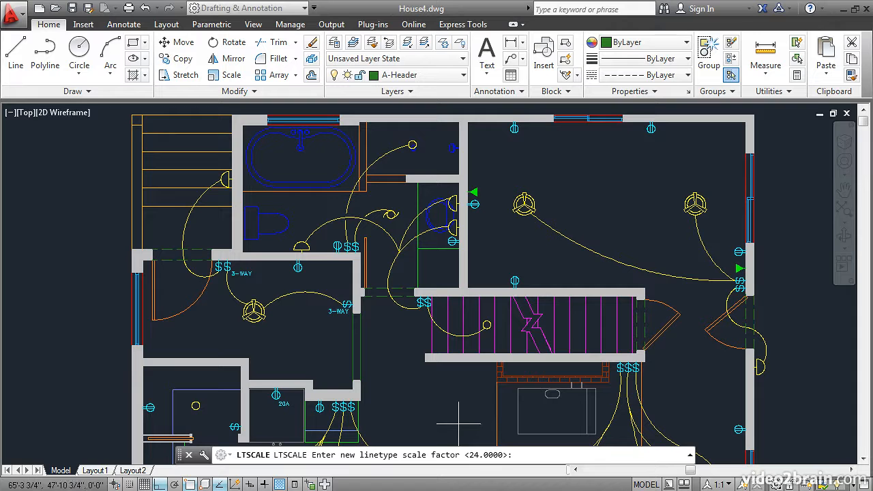
pyautogui.write('12')
pyautogui.press('Return')
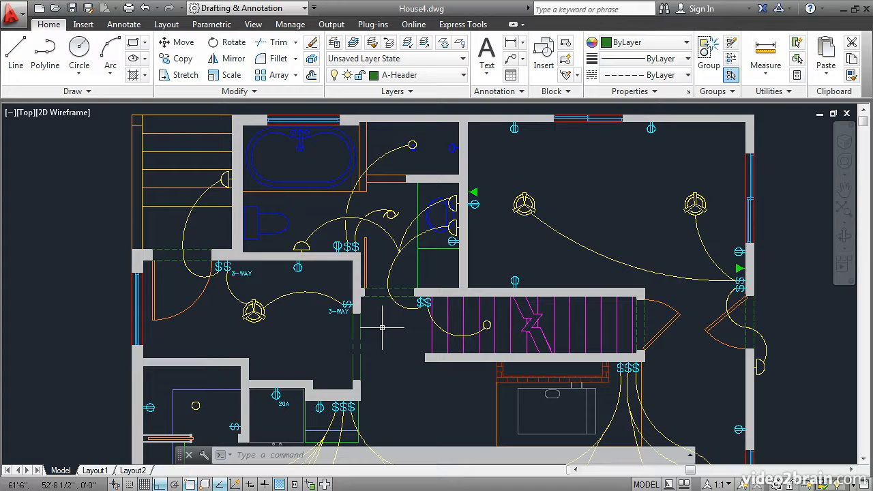
# - Return the global linetype scale factor (LTSCALE) to 24
pyautogui.write('lts')
pyautogui.press('Return')
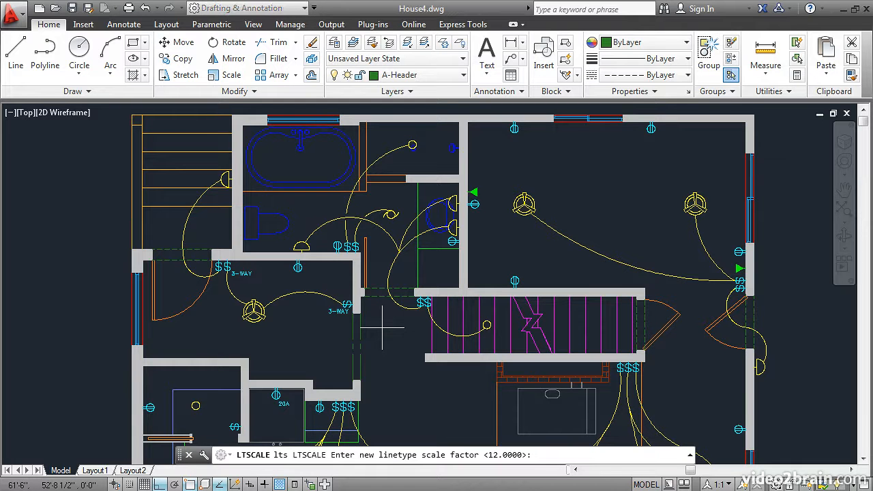
pyautogui.write('24')
pyautogui.press('Return')
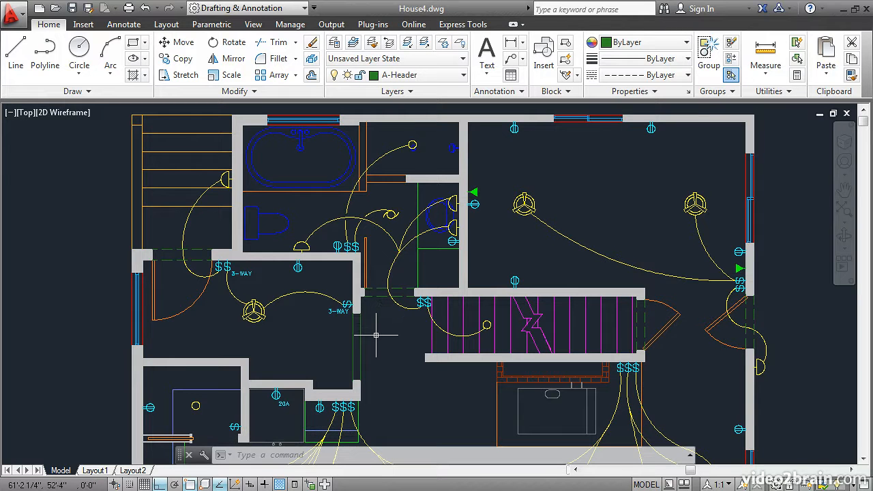
# - Set the individual linetype scale of the two vertical CENTER header lines to 0.5 in their properties
pyautogui.click(360, 336)
pyautogui.click(354, 338)
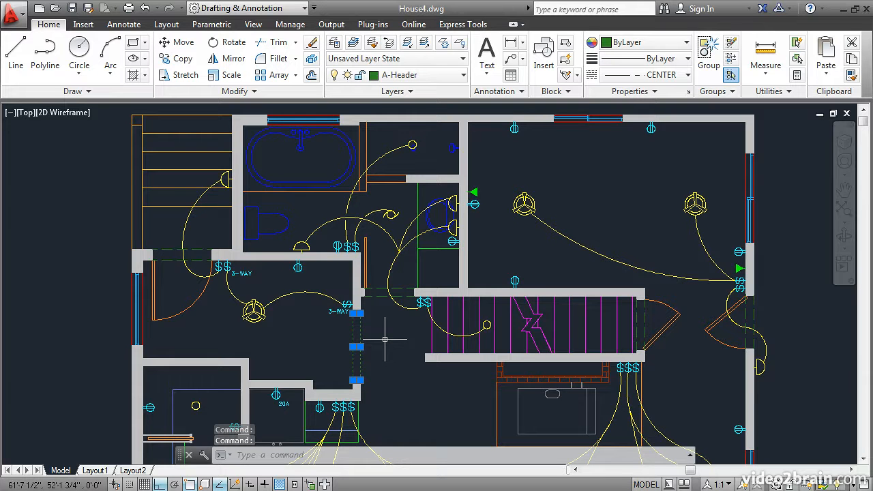
pyautogui.rightClick(494, 171)
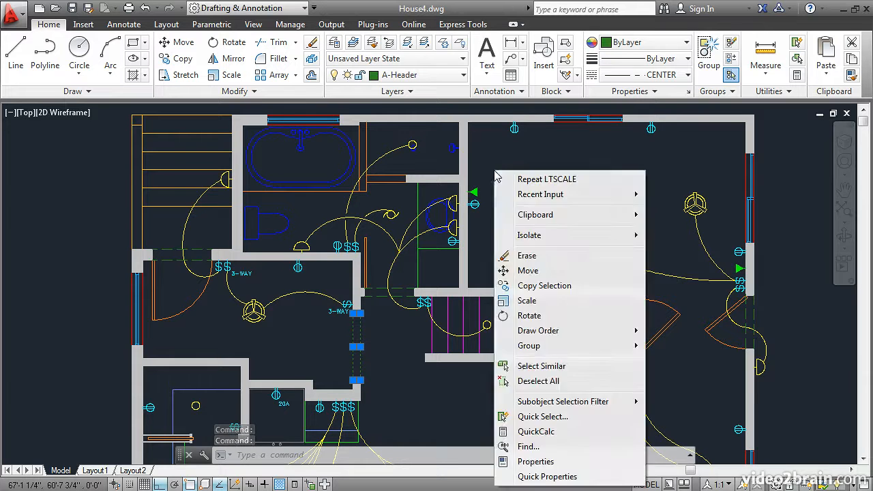
pyautogui.click(516, 462)
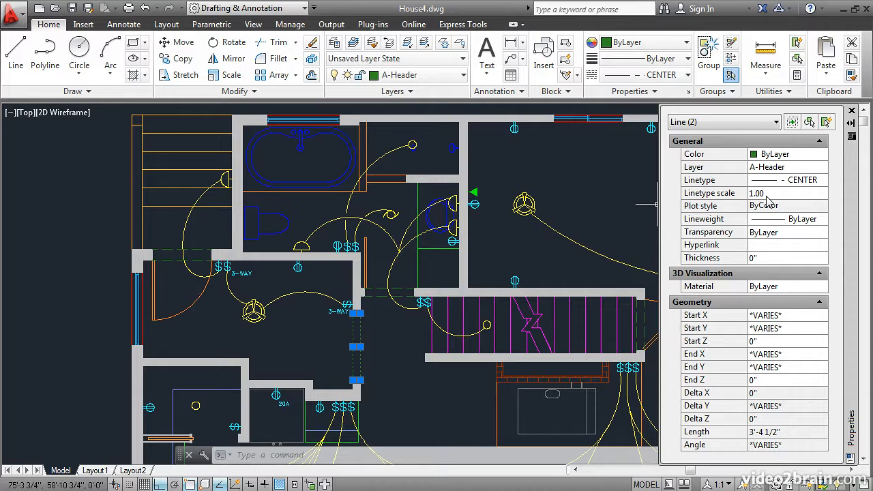
pyautogui.click(768, 195)
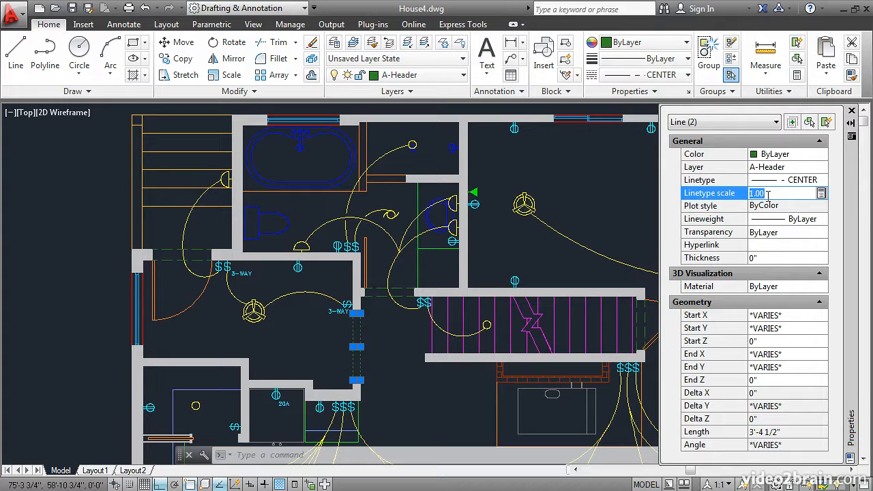
pyautogui.write('.5')
pyautogui.press('Return')
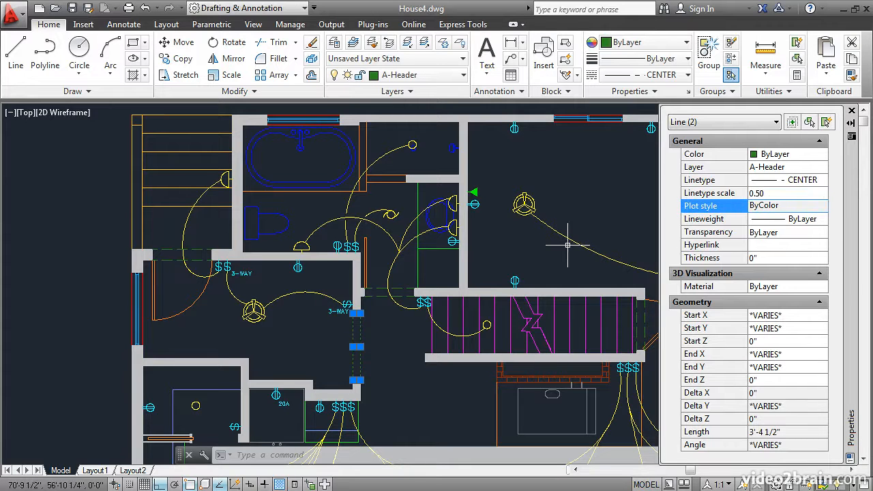
pyautogui.press('Escape')
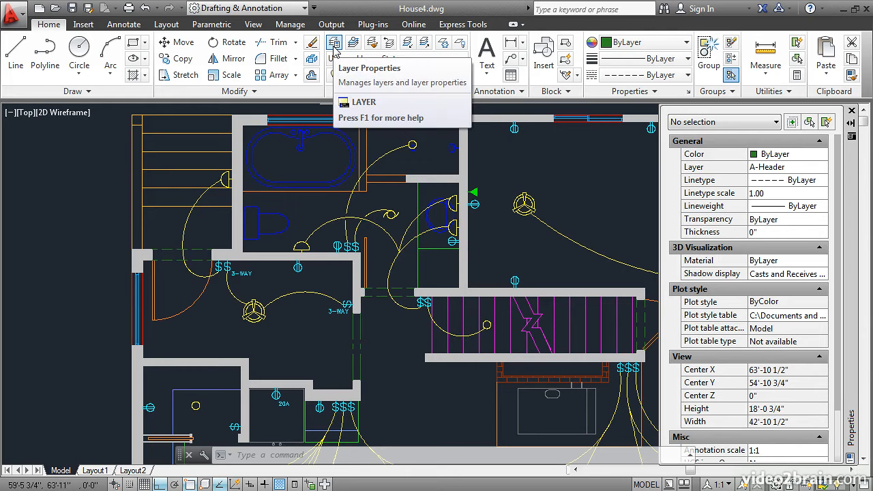
# - Change the A-Header layer's linetype to PHANTOM2 and close the layer manager
pyautogui.click(334, 45)
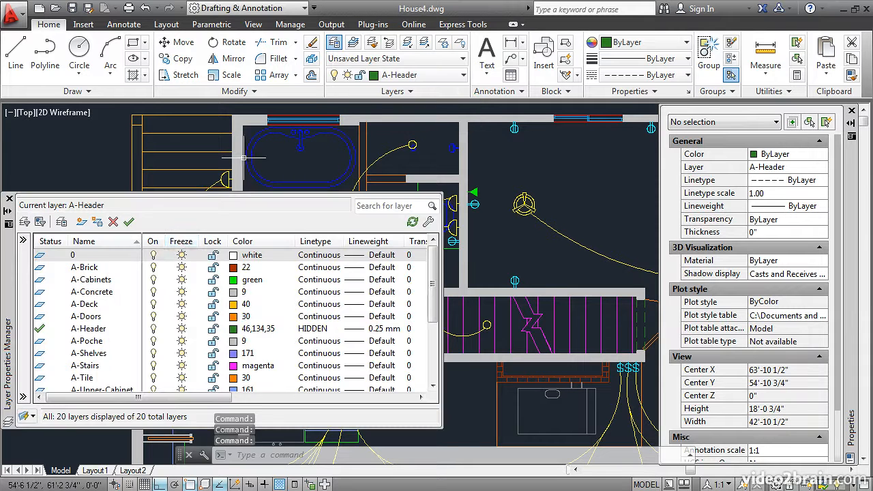
pyautogui.click(316, 329)
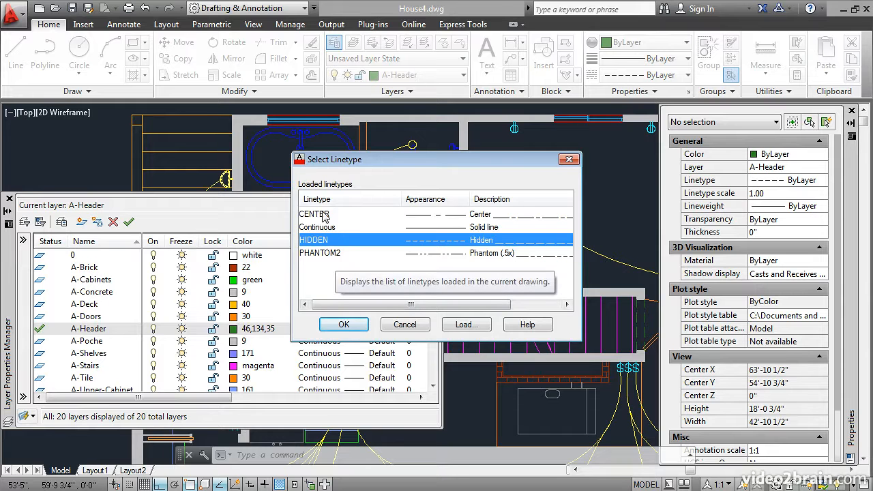
pyautogui.click(334, 327)
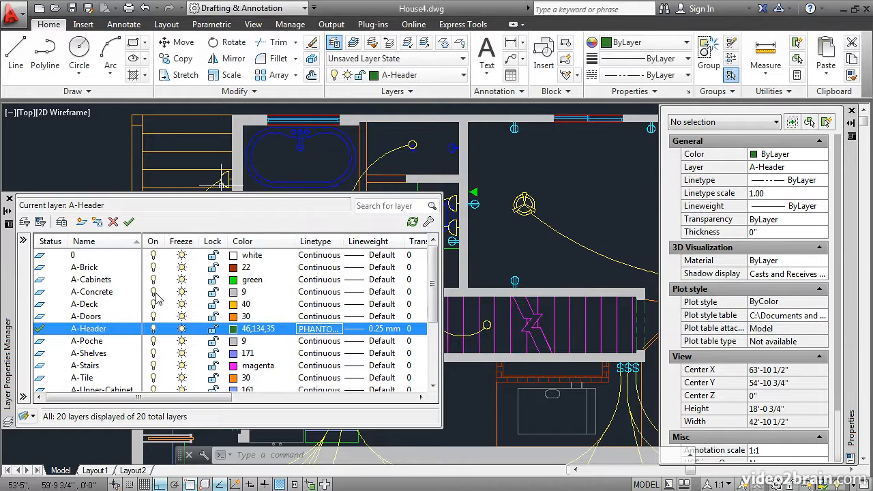
pyautogui.click(8, 199)
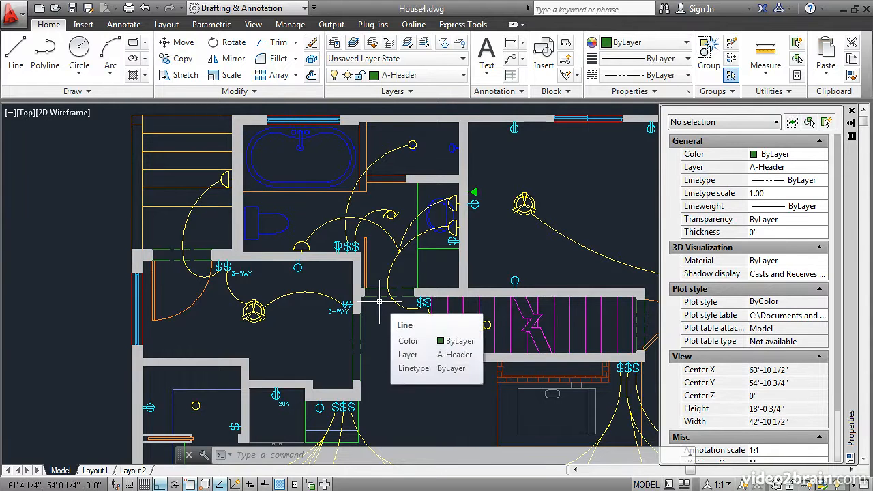
# - Set the linetype of the two vertical header lines west of the stairs to ByLayer
pyautogui.click(375, 364)
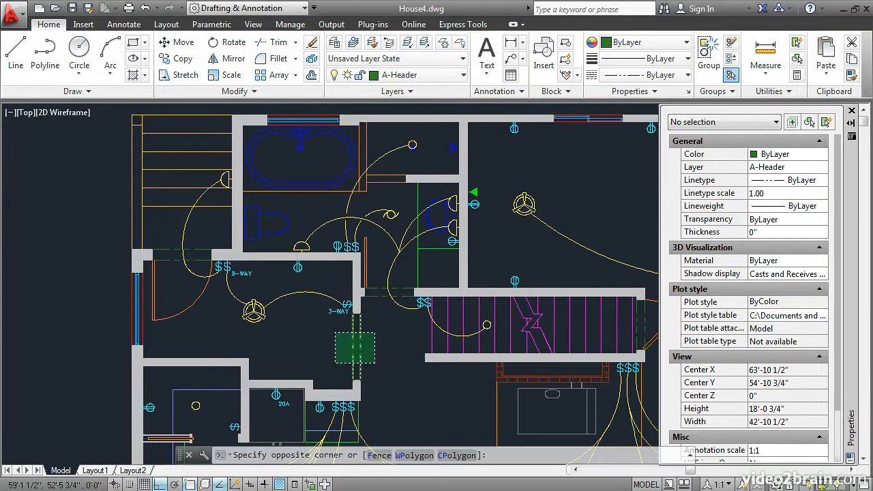
pyautogui.click(314, 311)
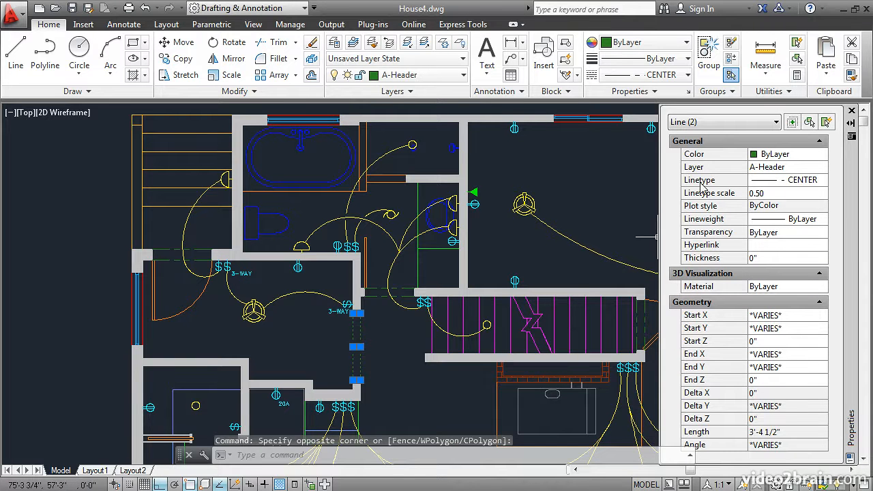
pyautogui.click(822, 181)
pyautogui.click(824, 181)
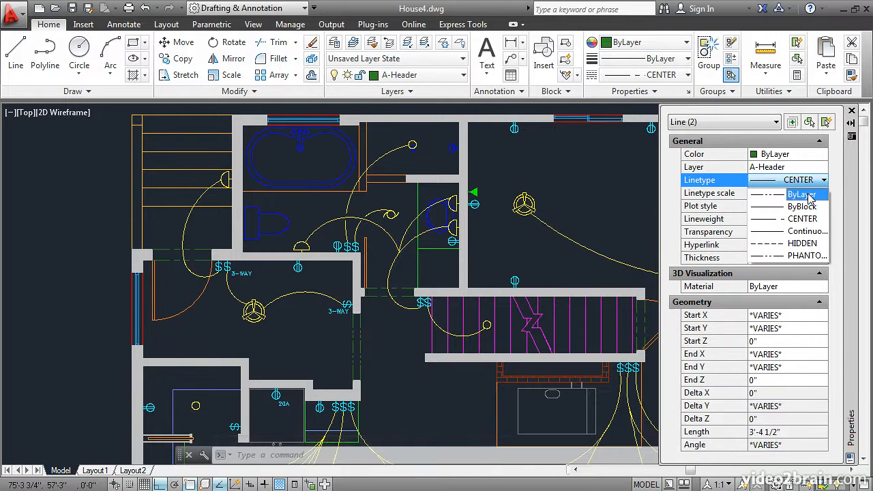
pyautogui.click(802, 194)
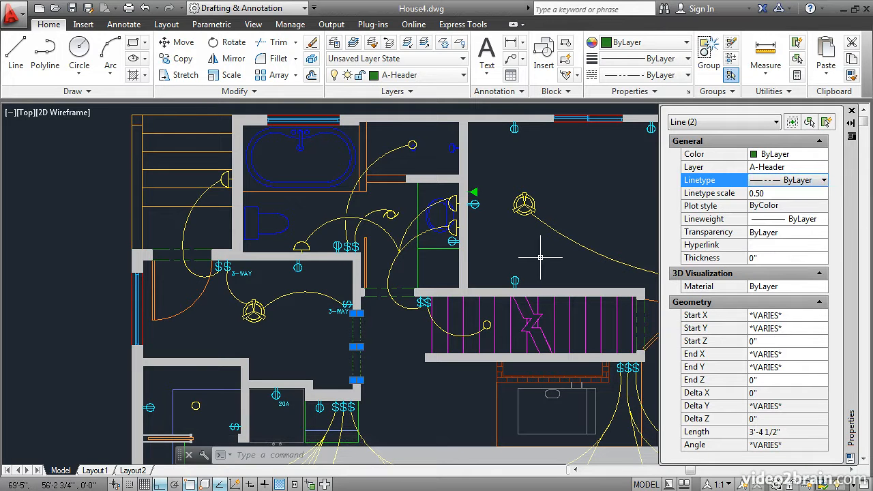
pyautogui.press('Escape')
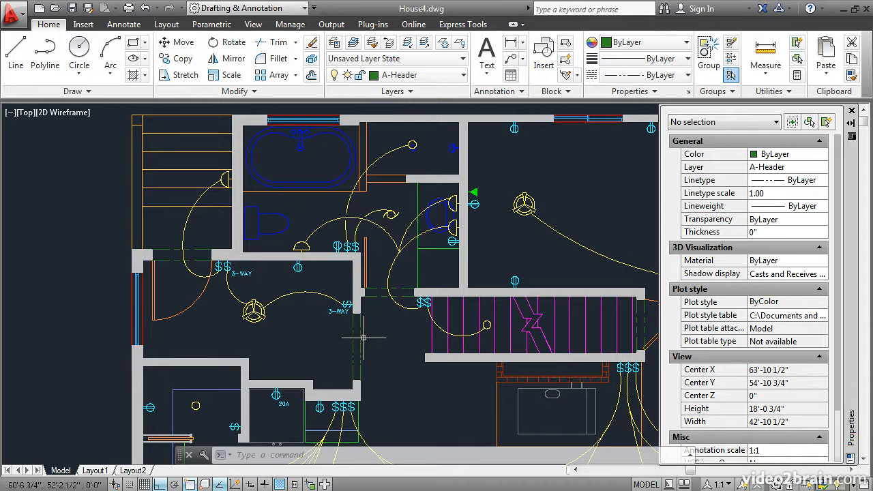
# - Reset the individual linetype scale of the two vertical header lines west of the stairs to 1
pyautogui.click(373, 381)
pyautogui.click(340, 317)
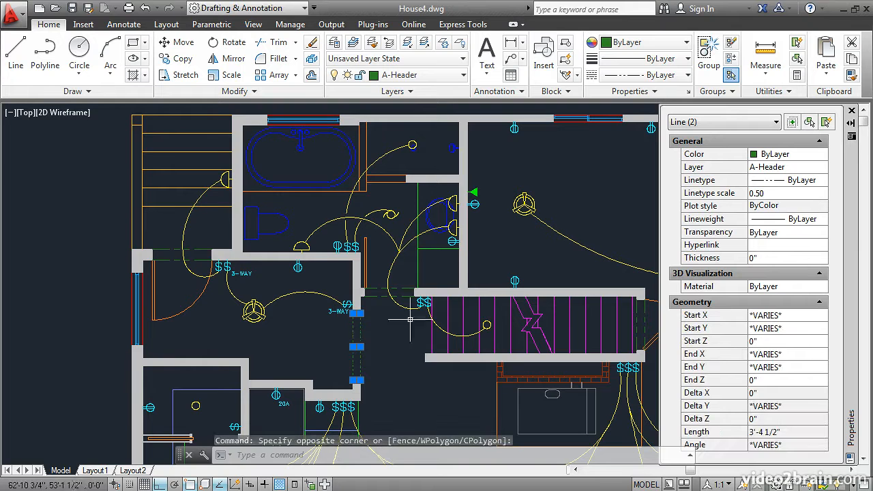
pyautogui.click(757, 194)
pyautogui.write('1')
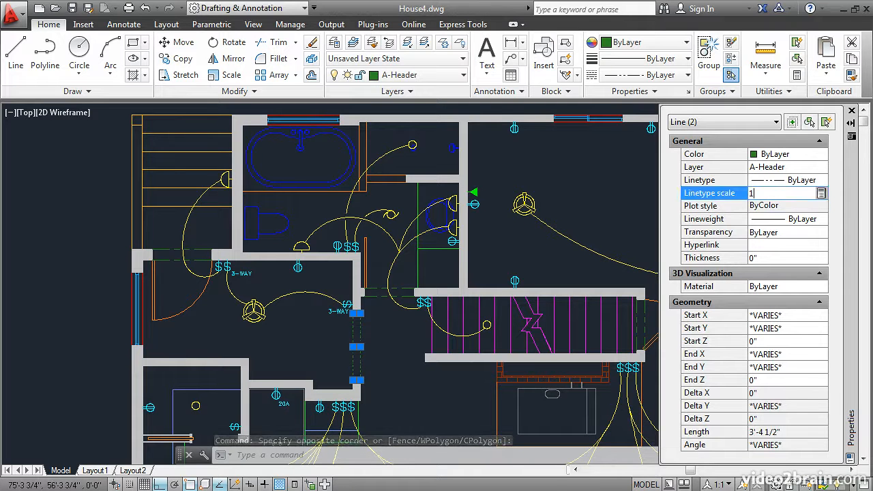
pyautogui.press('Return')
pyautogui.press('Escape')
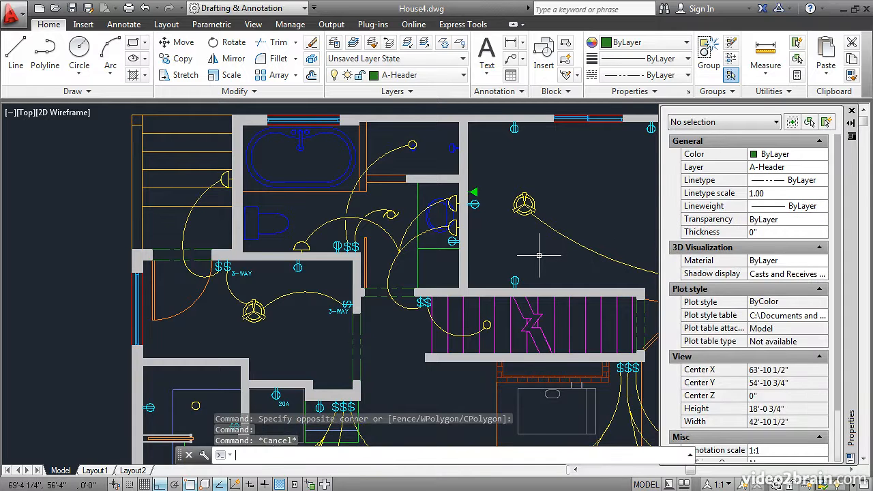